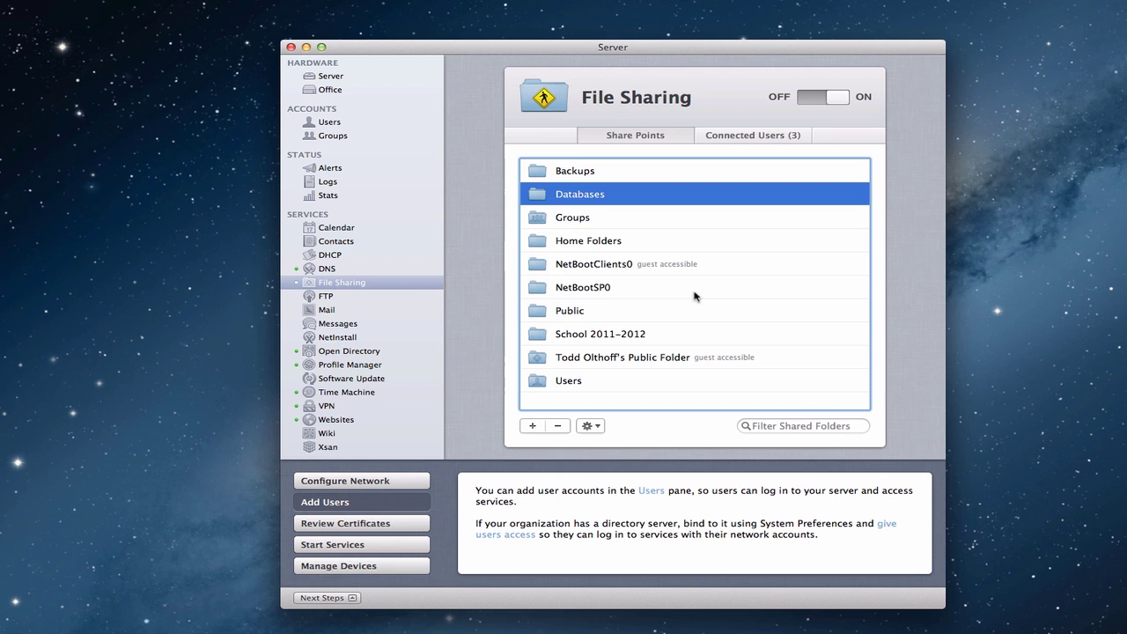
# Step: Create a 'shared example' folder on Server HD and add it as a new share point
pyautogui.click(532, 427)
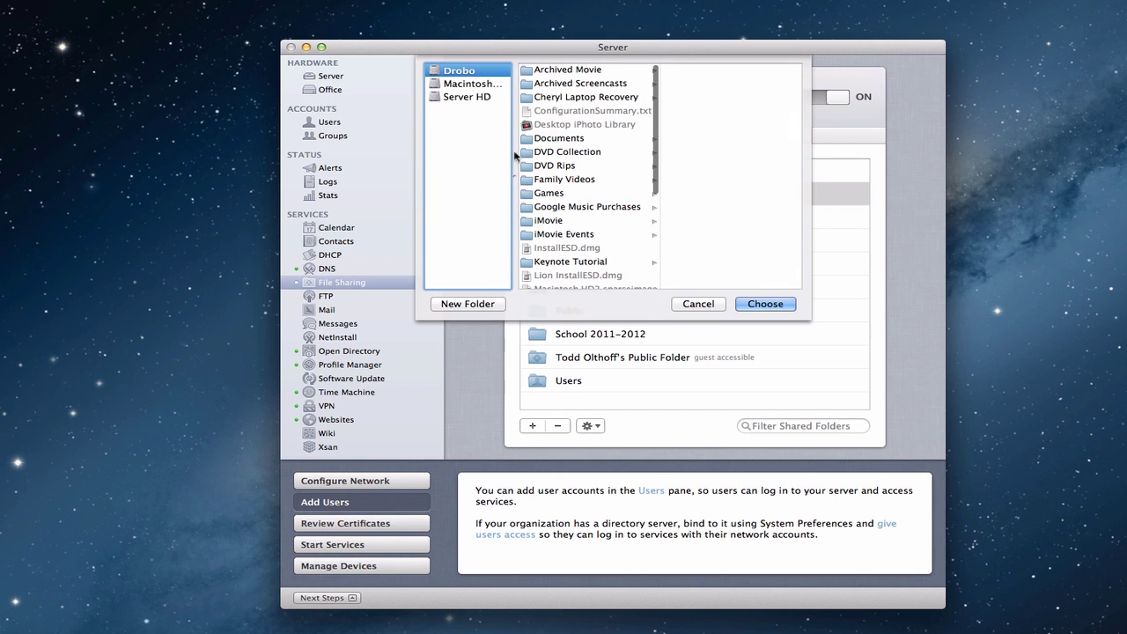
pyautogui.click(463, 100)
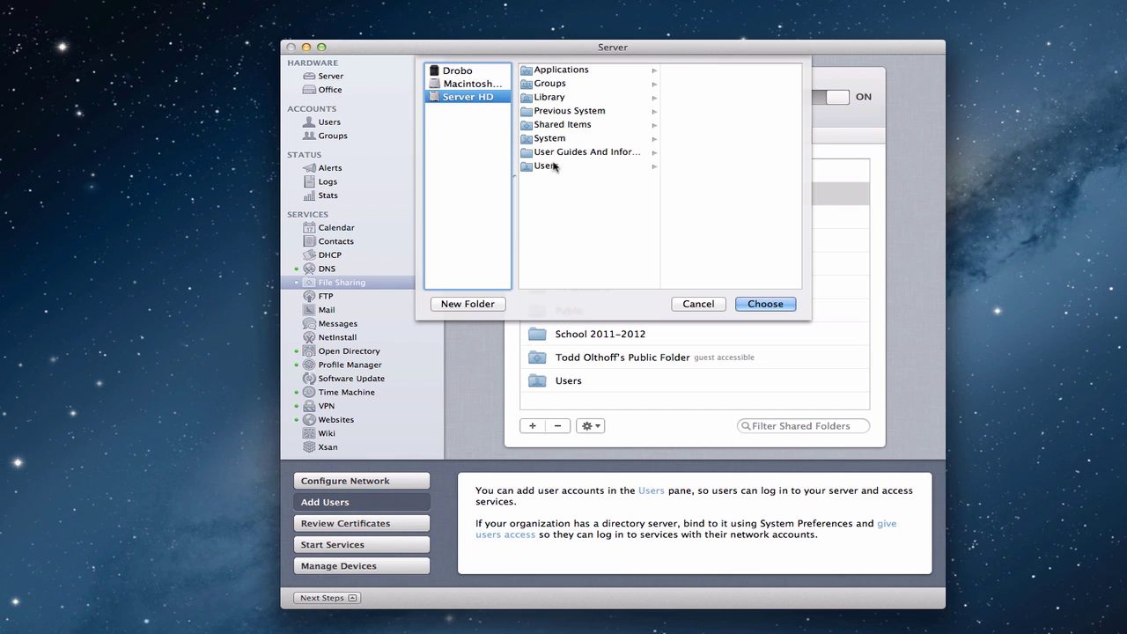
pyautogui.click(498, 299)
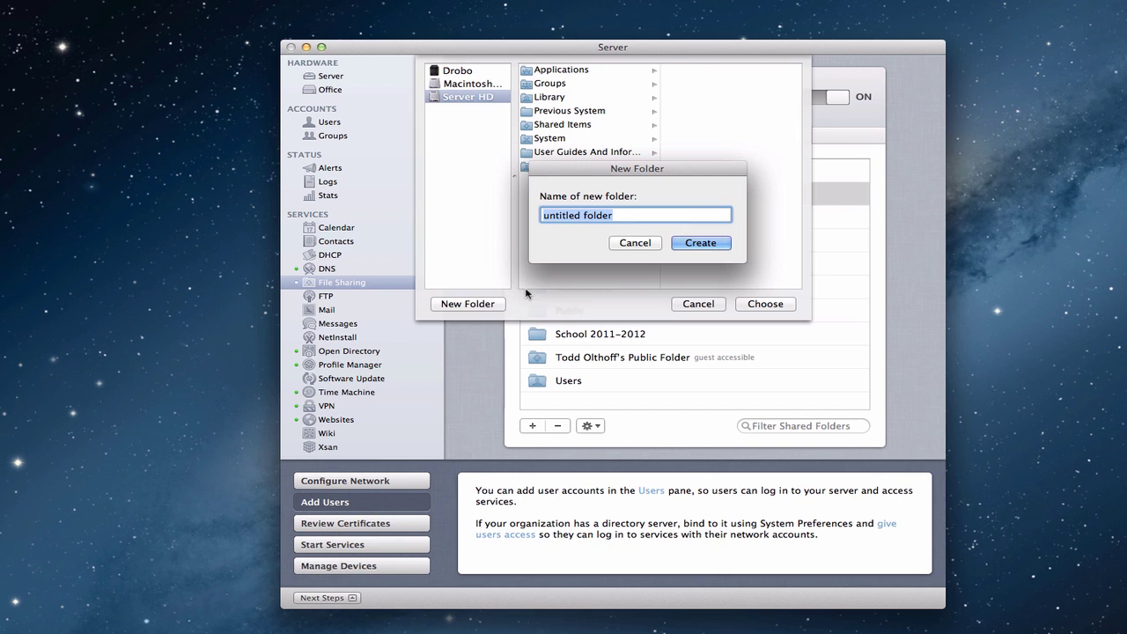
pyautogui.write('shared exam')
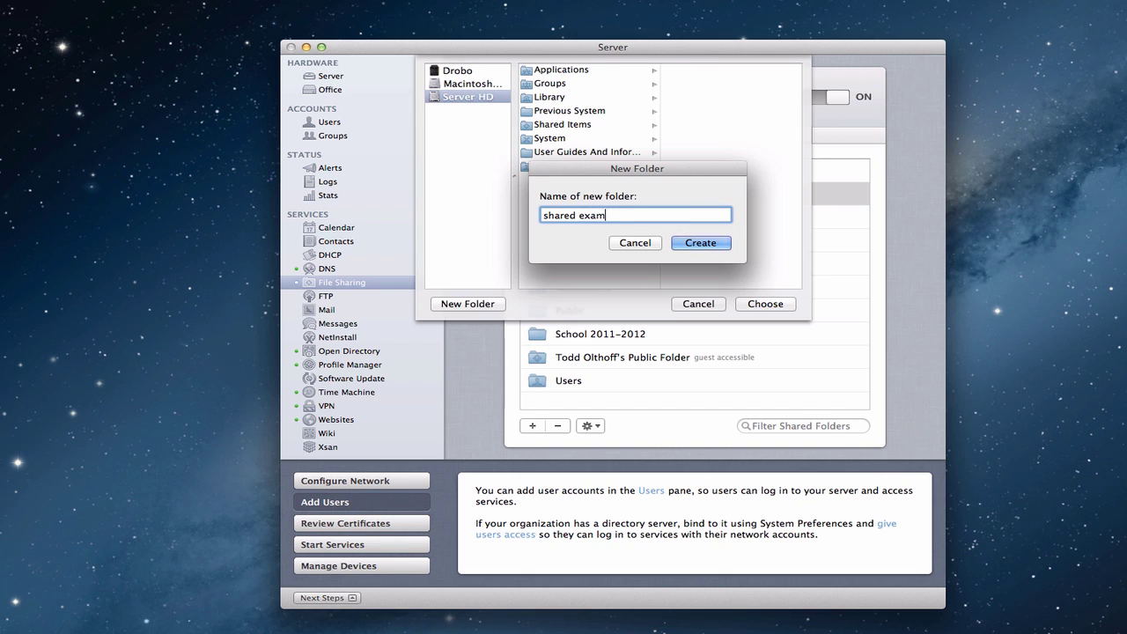
pyautogui.write('ple')
pyautogui.press('Return')
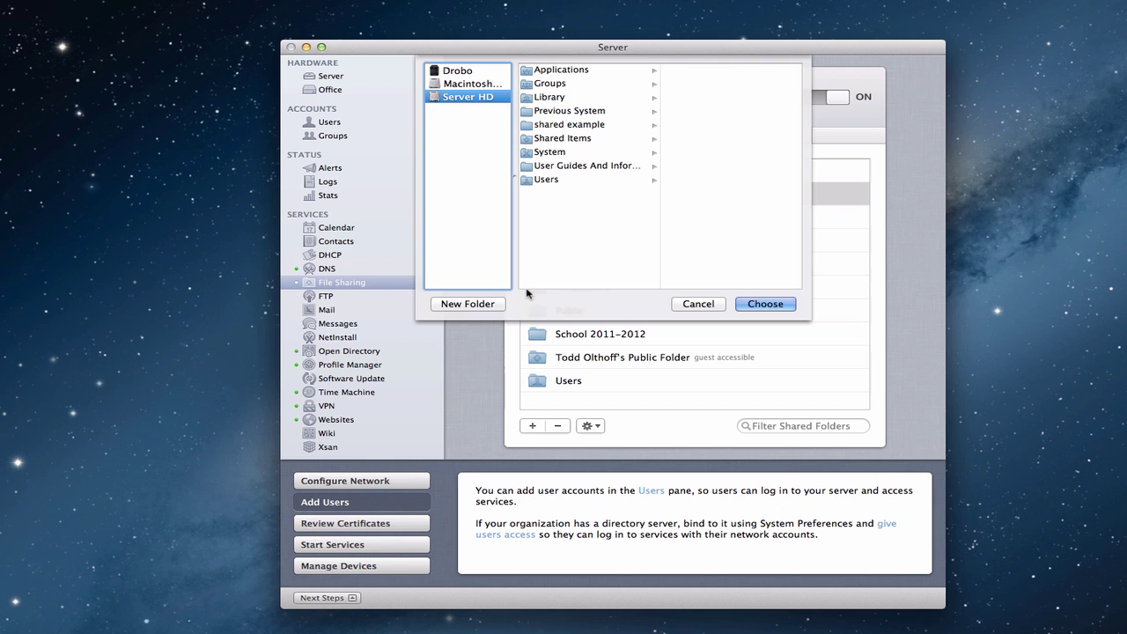
pyautogui.click(566, 125)
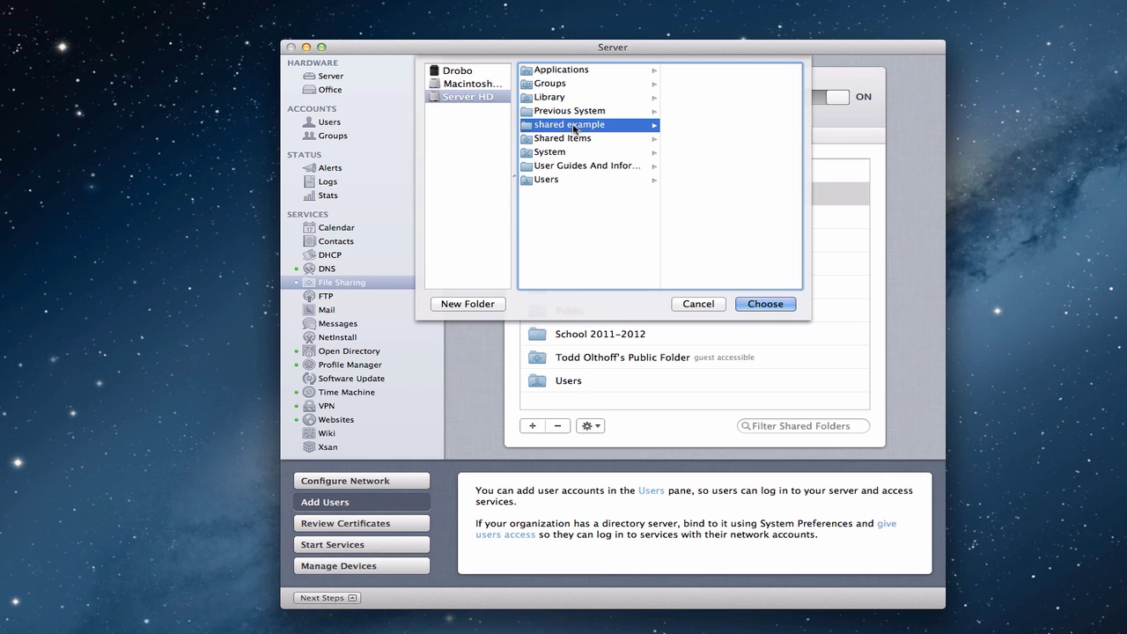
pyautogui.click(766, 304)
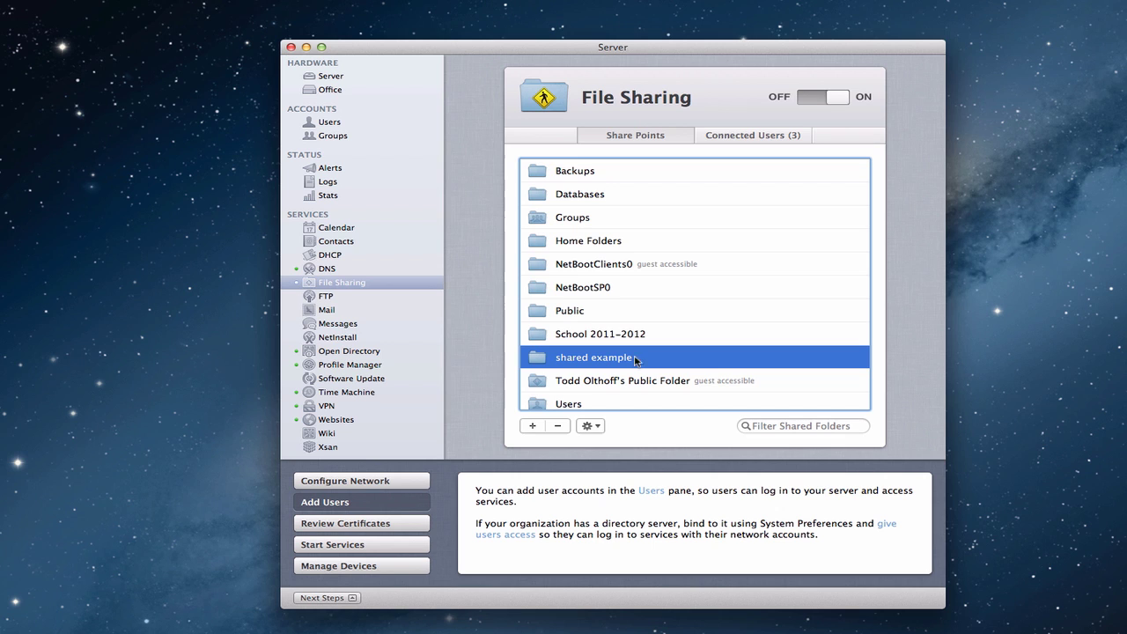
# Step: Review the shared example share point's Access and Settings in Edit Share Point, then close it
pyautogui.click(590, 426)
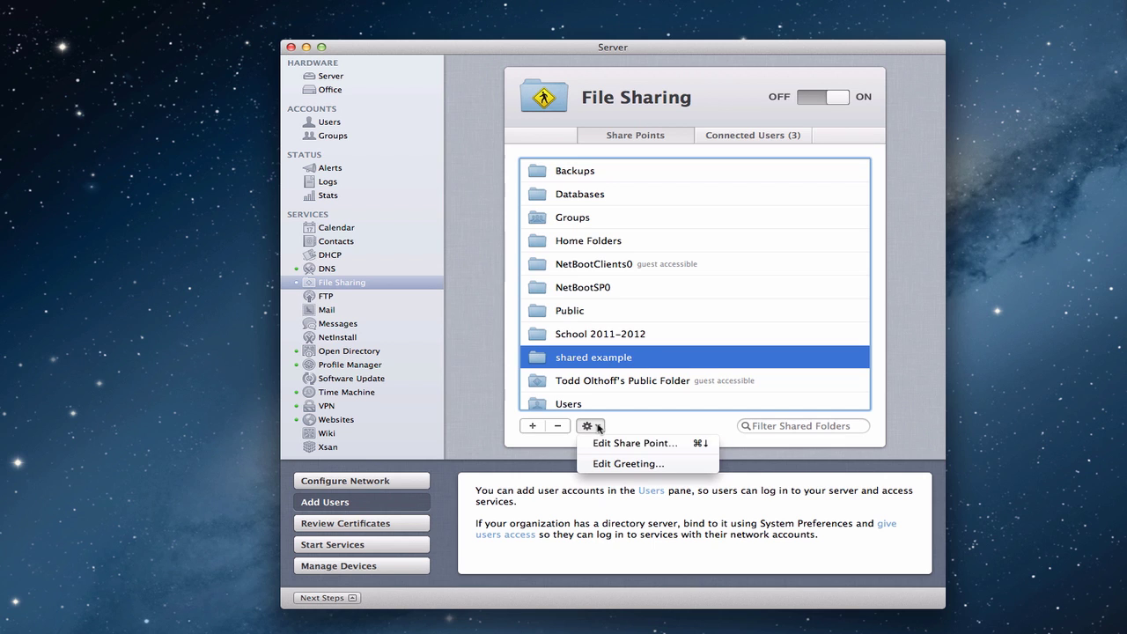
pyautogui.click(613, 444)
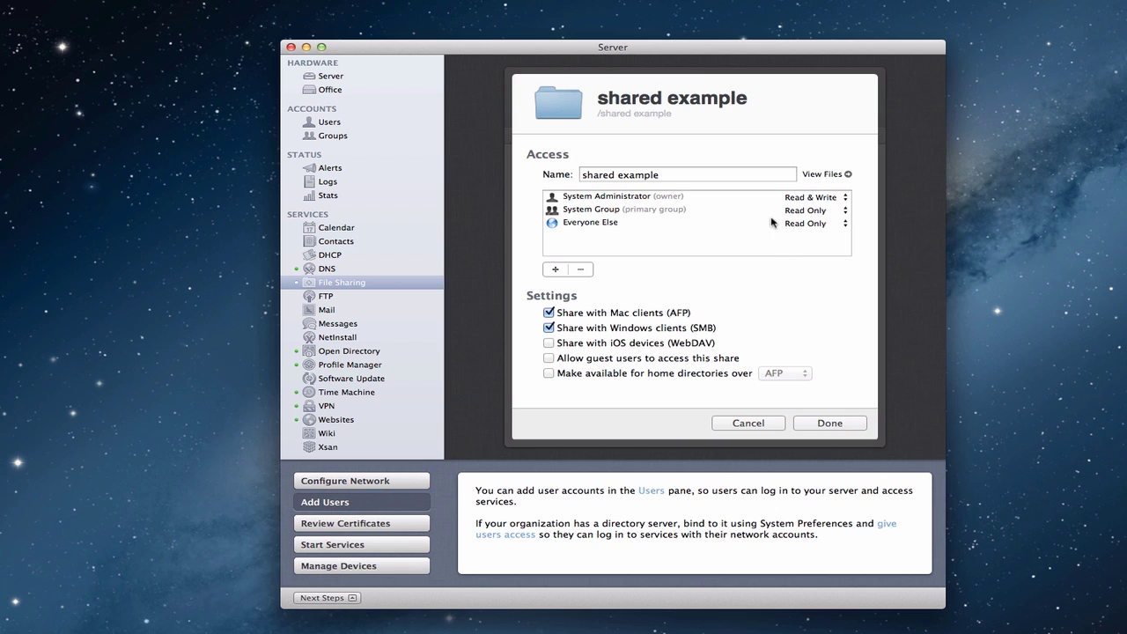
pyautogui.click(829, 423)
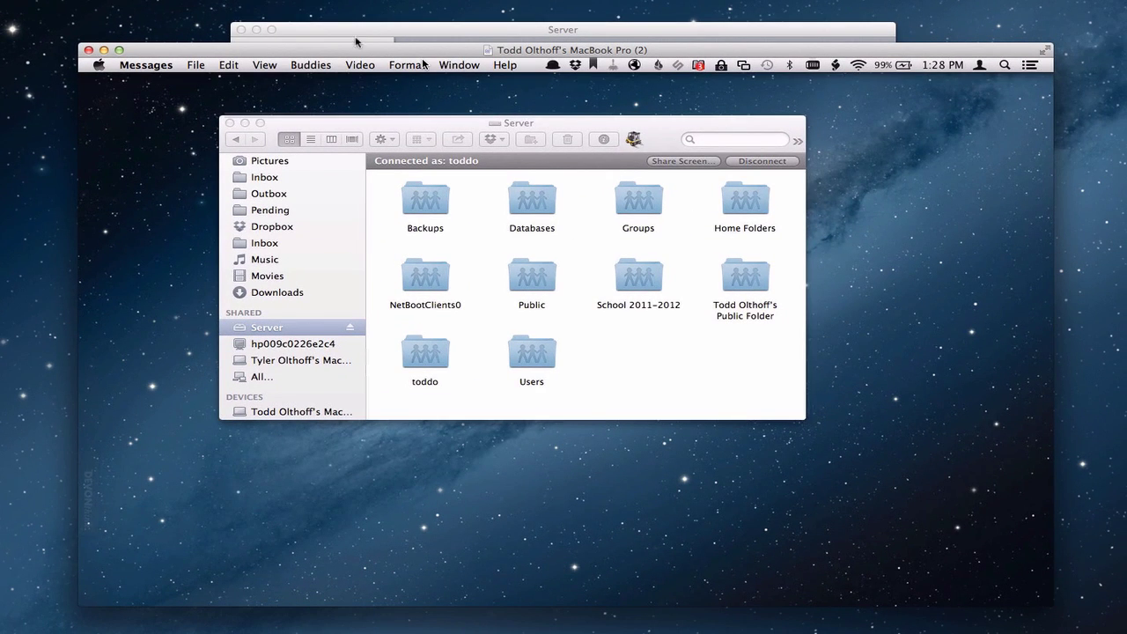
# Step: Refresh the server's shares in the client Finder, select shared example, then disconnect
pyautogui.click(256, 29)
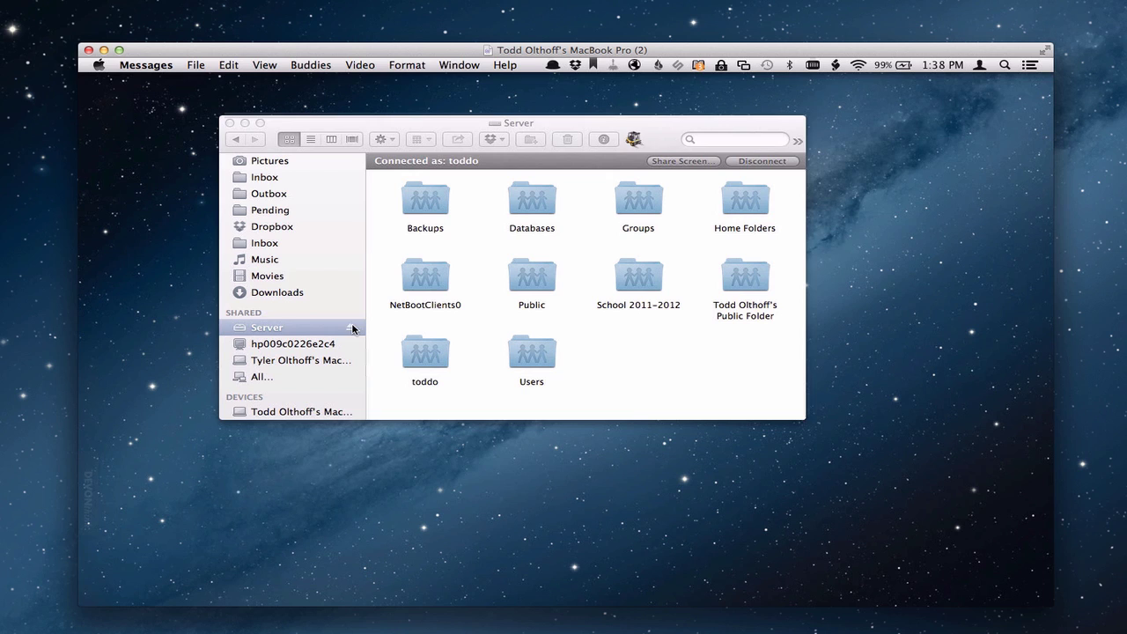
pyautogui.click(351, 328)
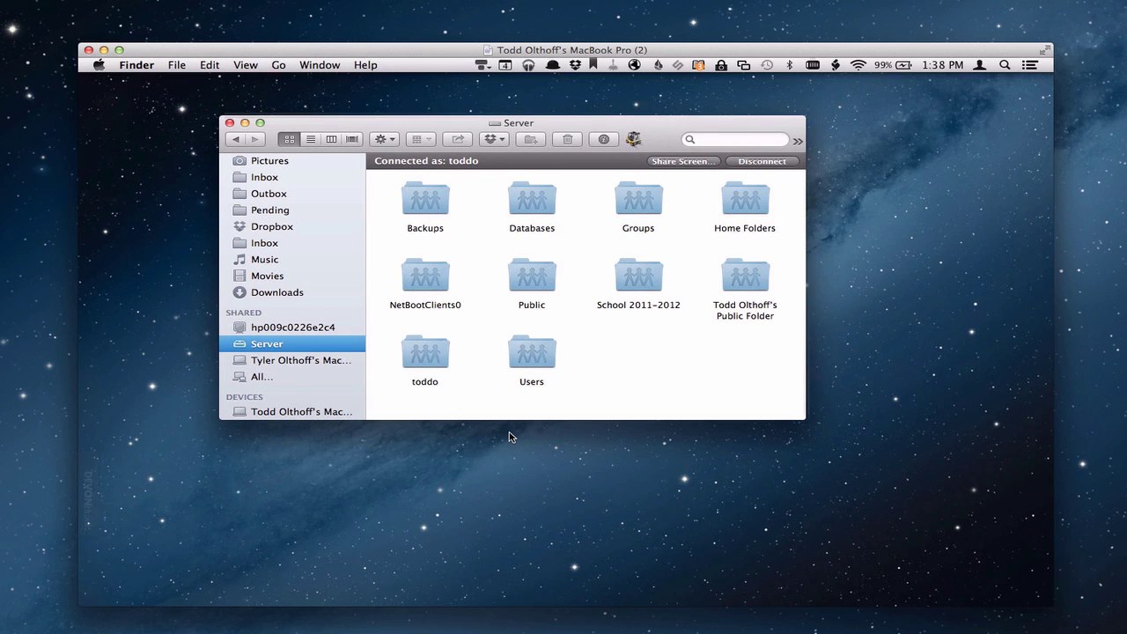
pyautogui.click(277, 294)
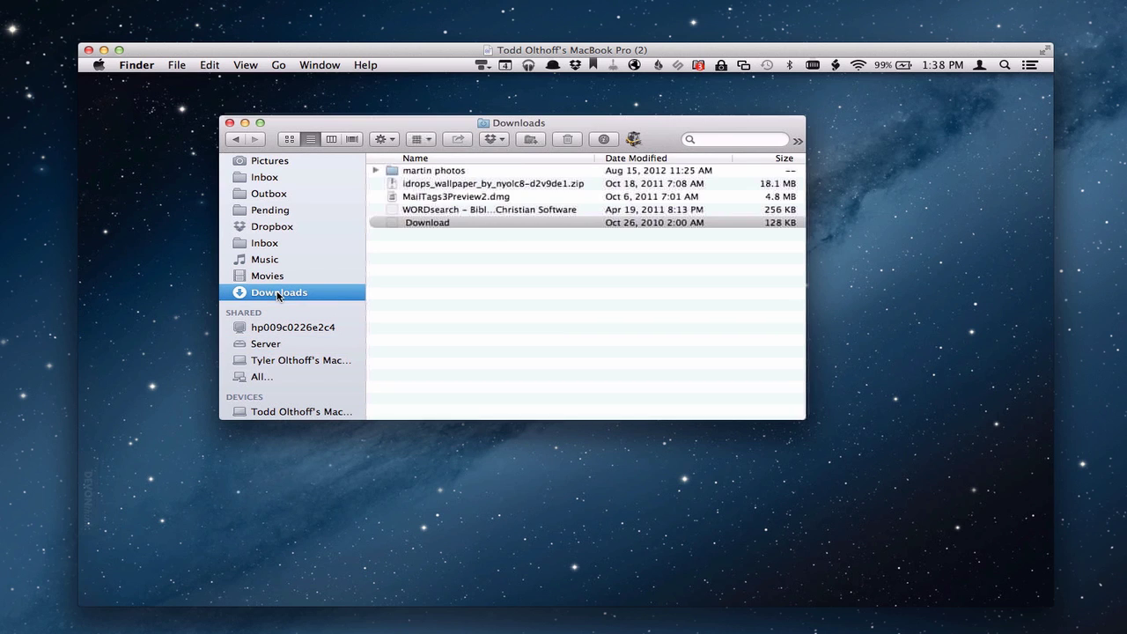
pyautogui.click(282, 343)
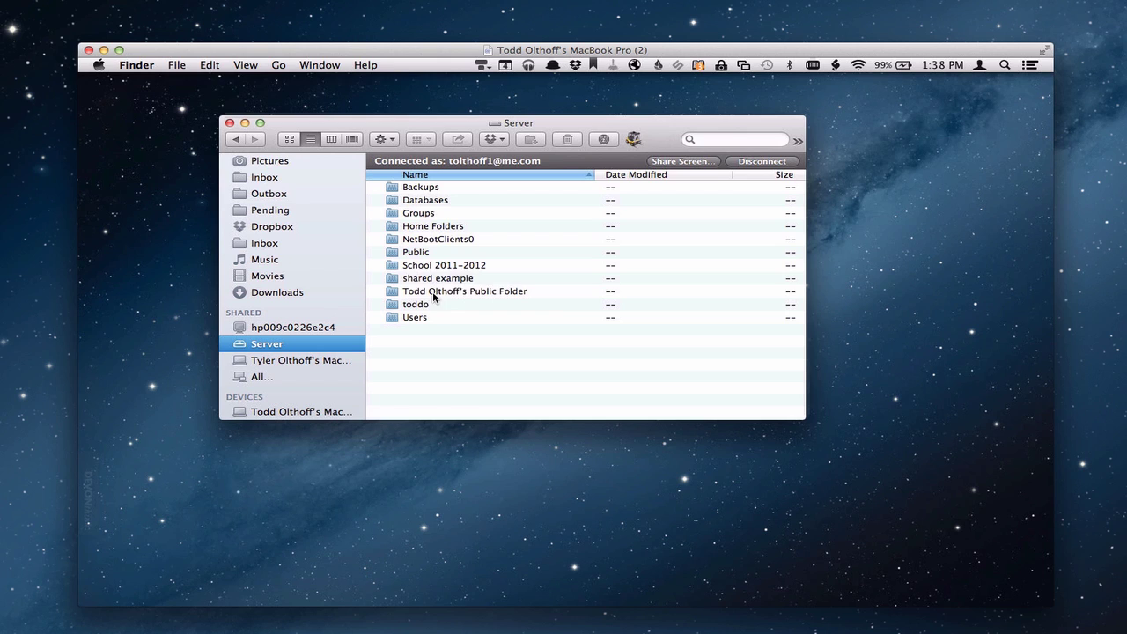
pyautogui.click(405, 282)
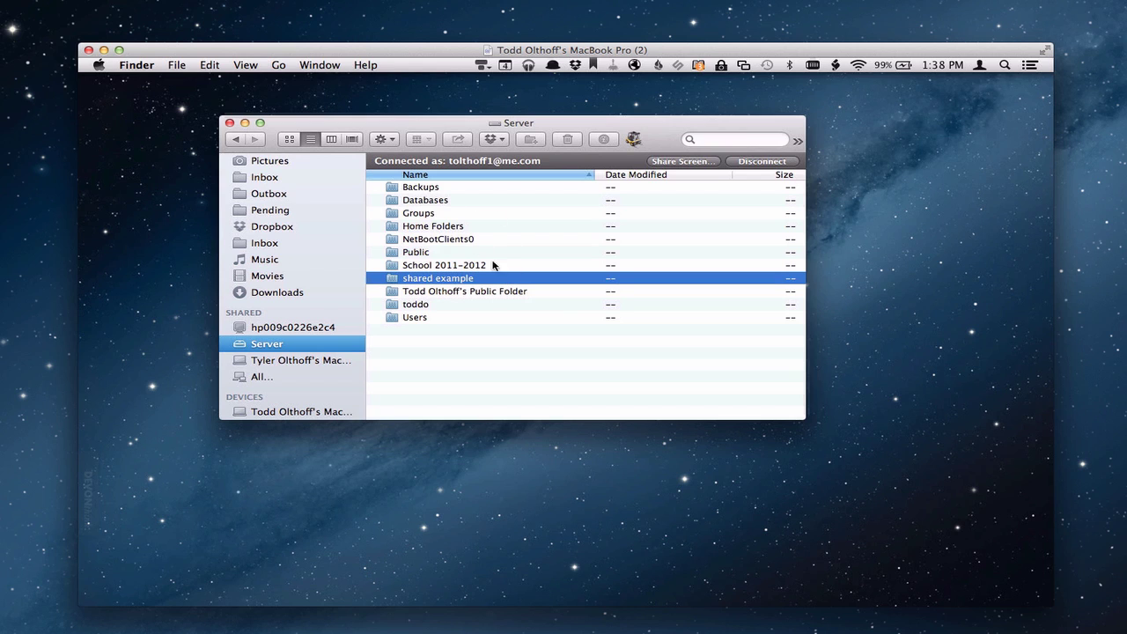
pyautogui.click(768, 163)
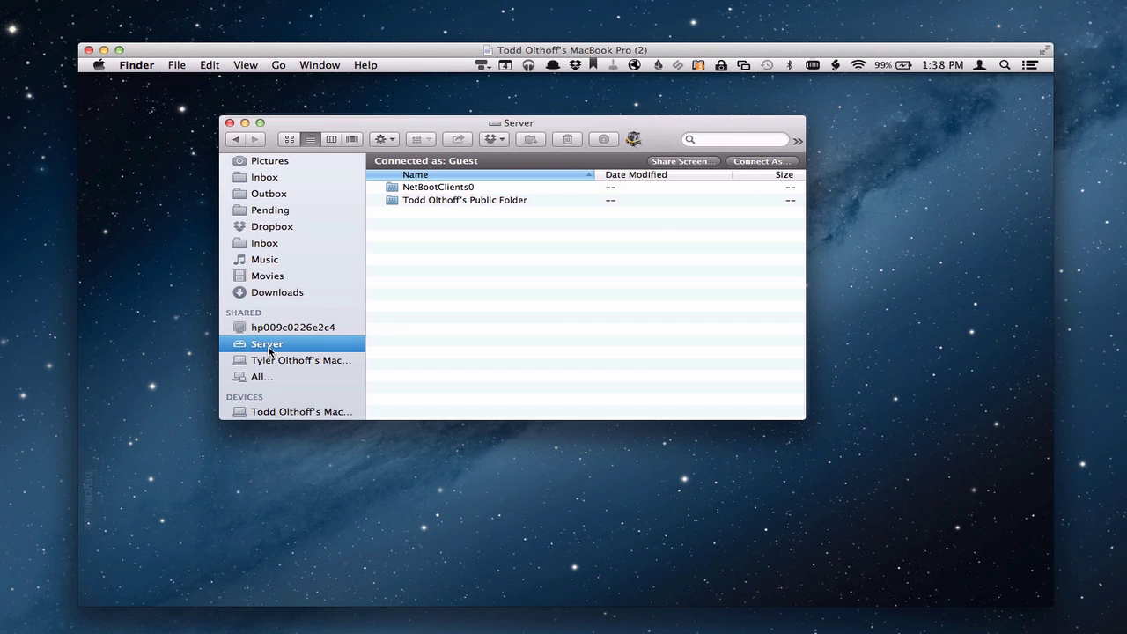
# Step: Reconnect to the server as a registered user with the account password and select shared example
pyautogui.click(767, 164)
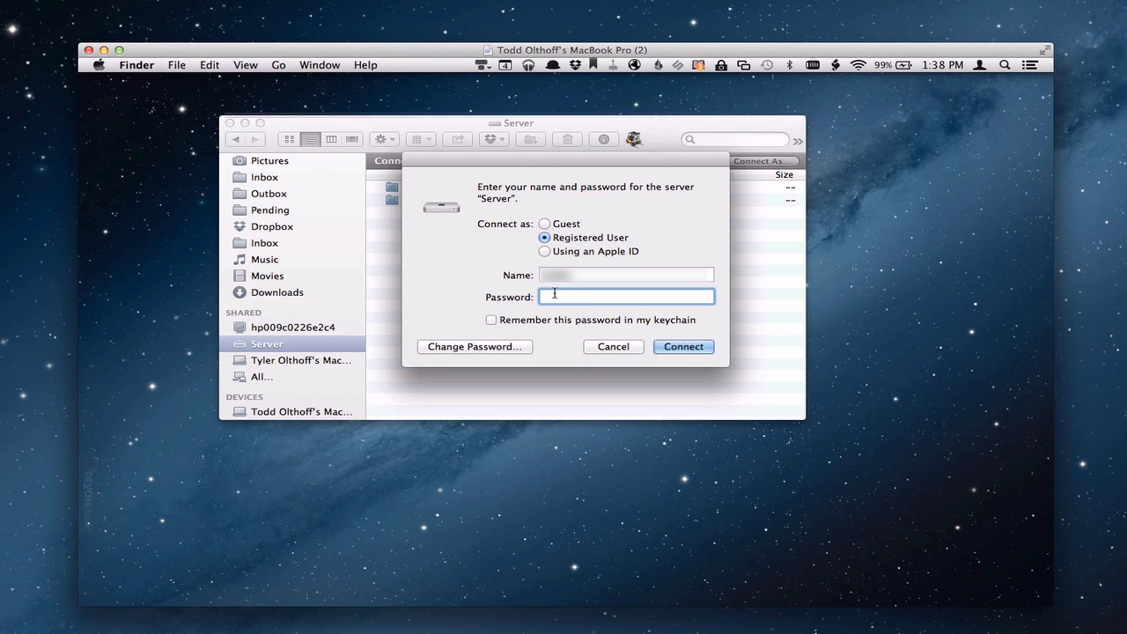
pyautogui.write('••••••••••••')
pyautogui.press('Return')
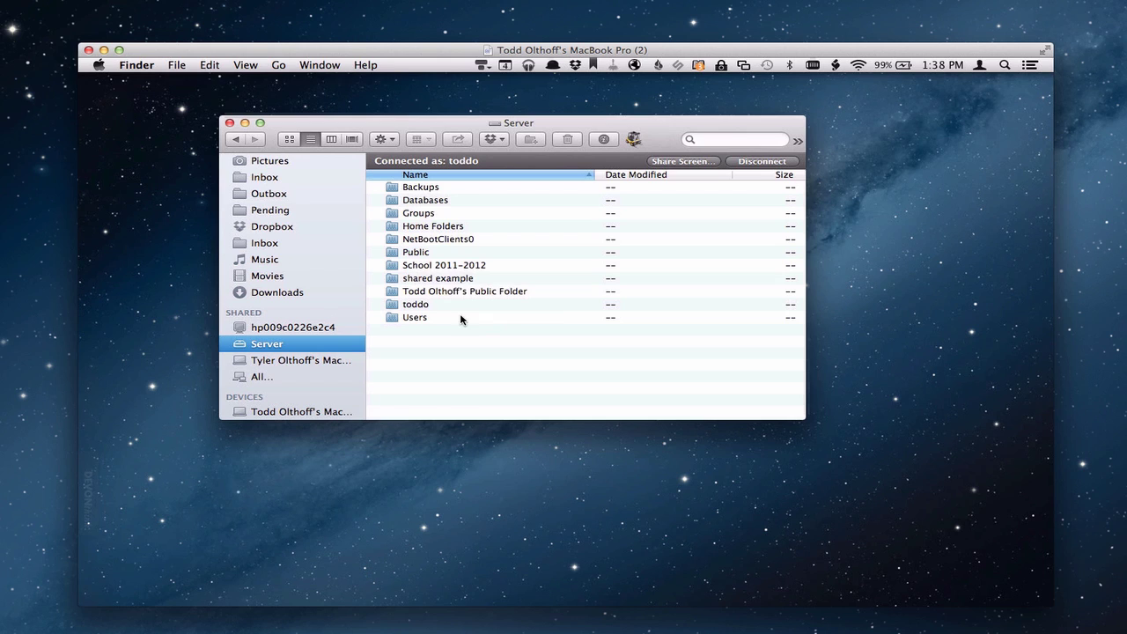
pyautogui.click(434, 281)
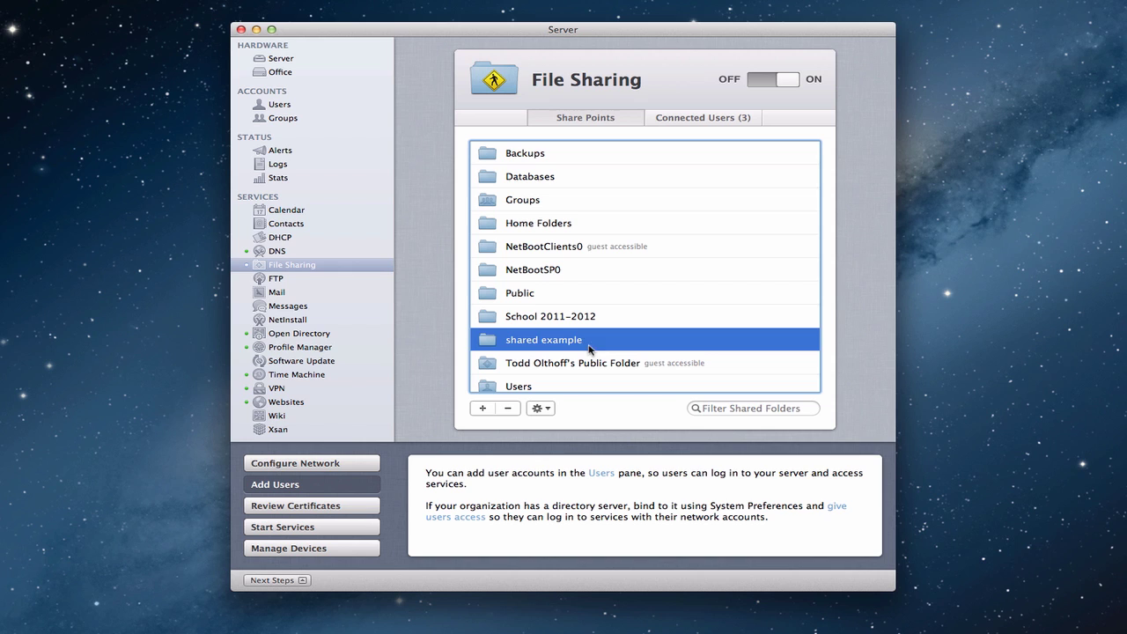
# Step: Check File Sharing under the Office network's Public Services, then minimize the Server window
pyautogui.click(279, 74)
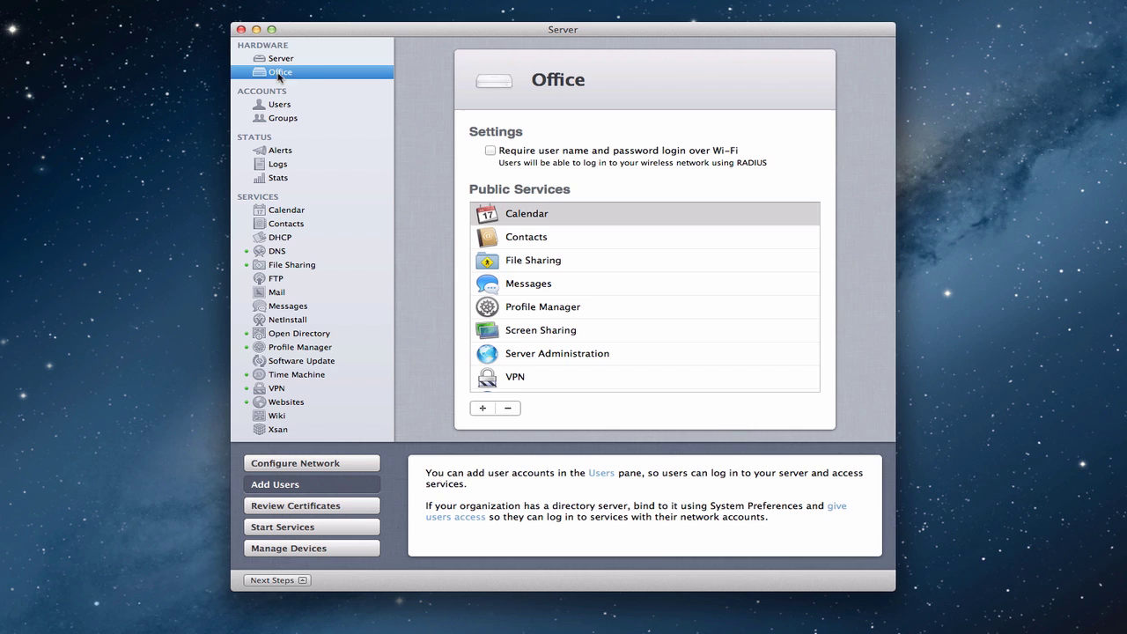
pyautogui.click(551, 265)
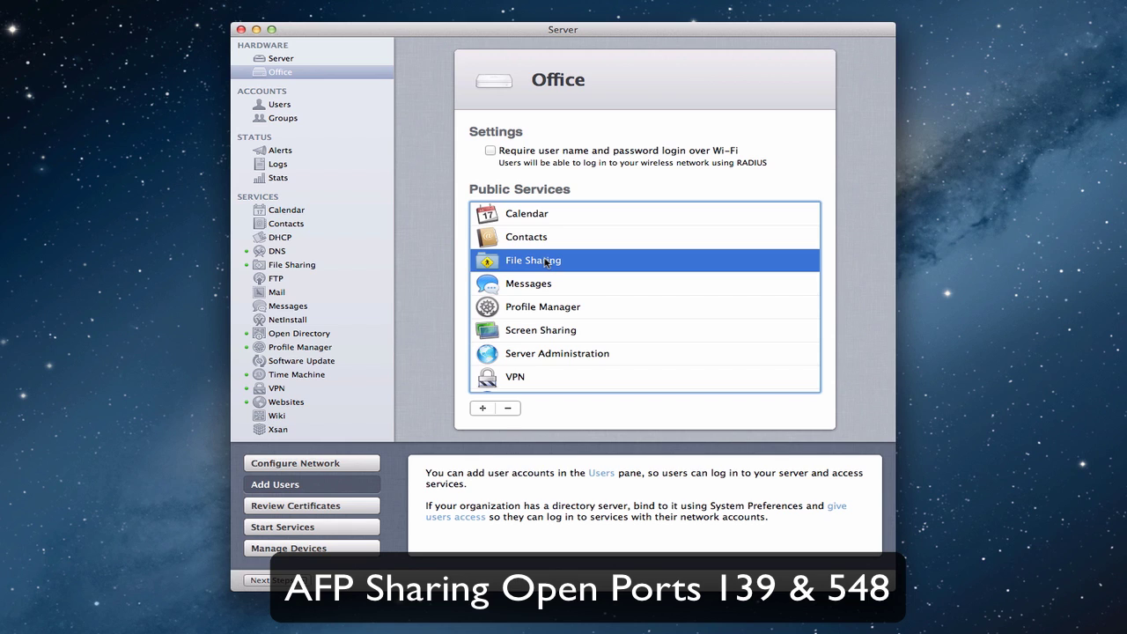
pyautogui.click(255, 31)
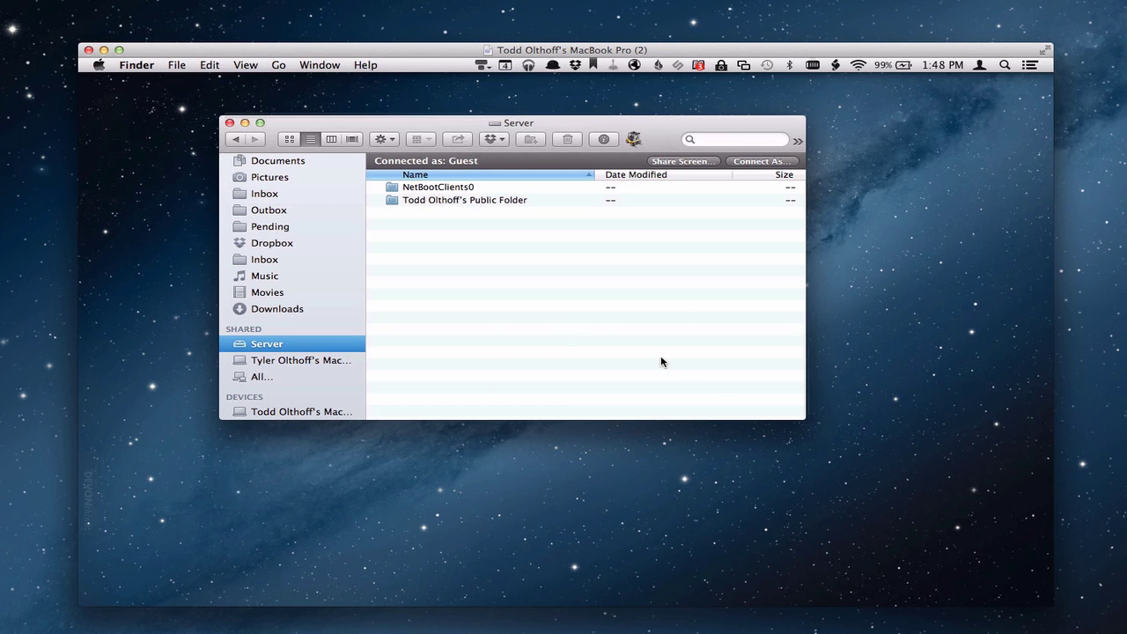
# Step: Open Finder's Go > Connect to Server… prompt holding the server's afp:// address
pyautogui.click(277, 65)
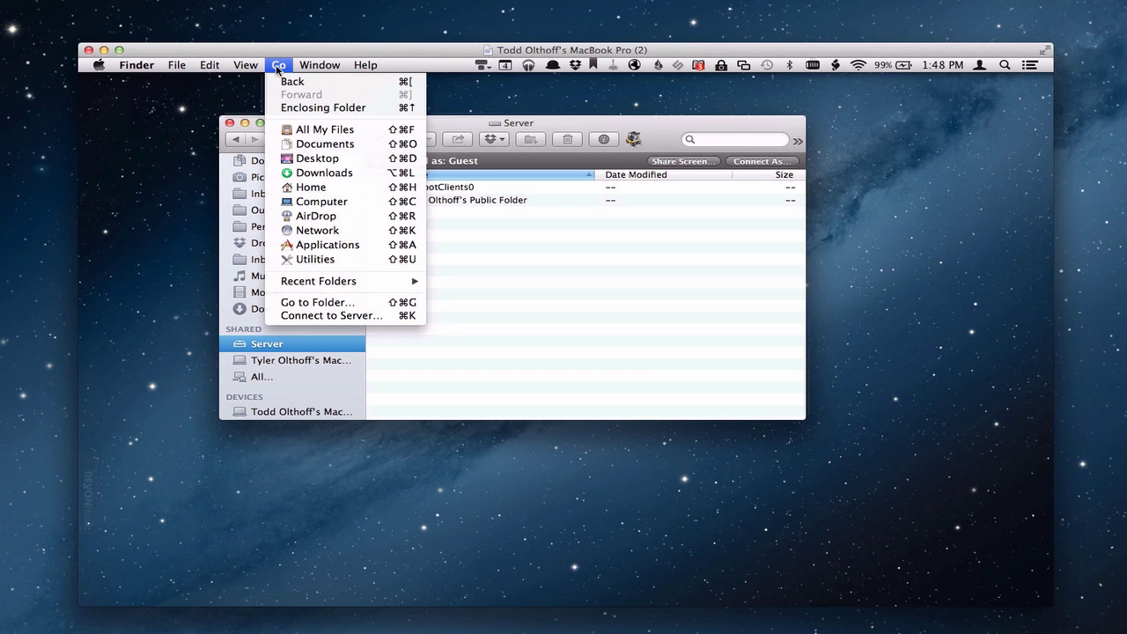
pyautogui.click(344, 319)
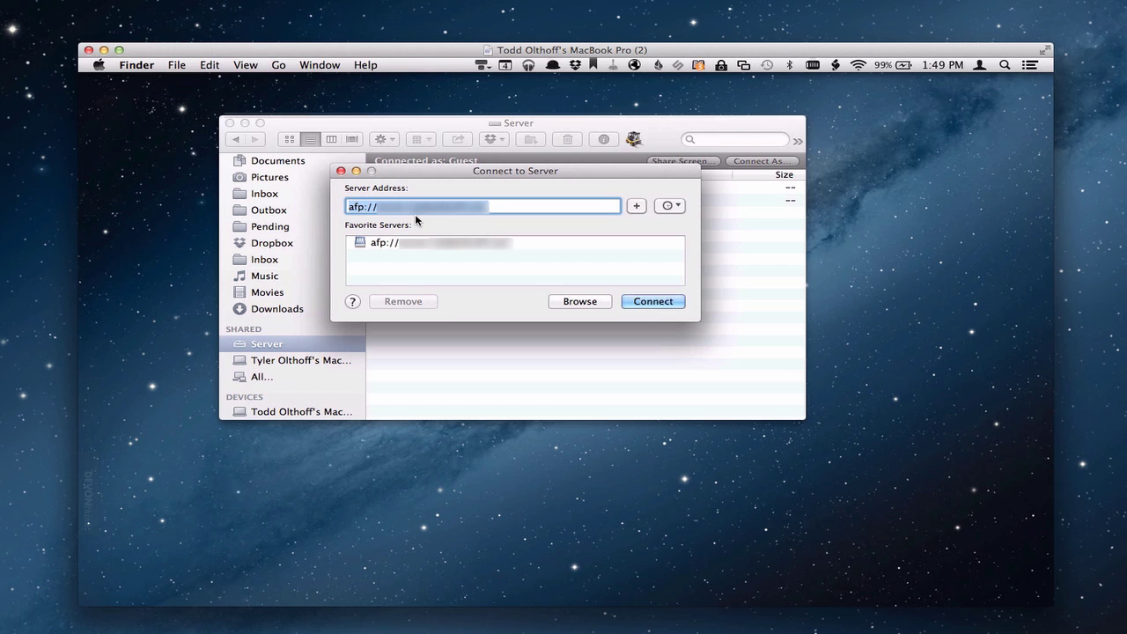
# Step: Connect to the server and mount the 'shared example' volume, viewing it under Volumes
pyautogui.click(653, 302)
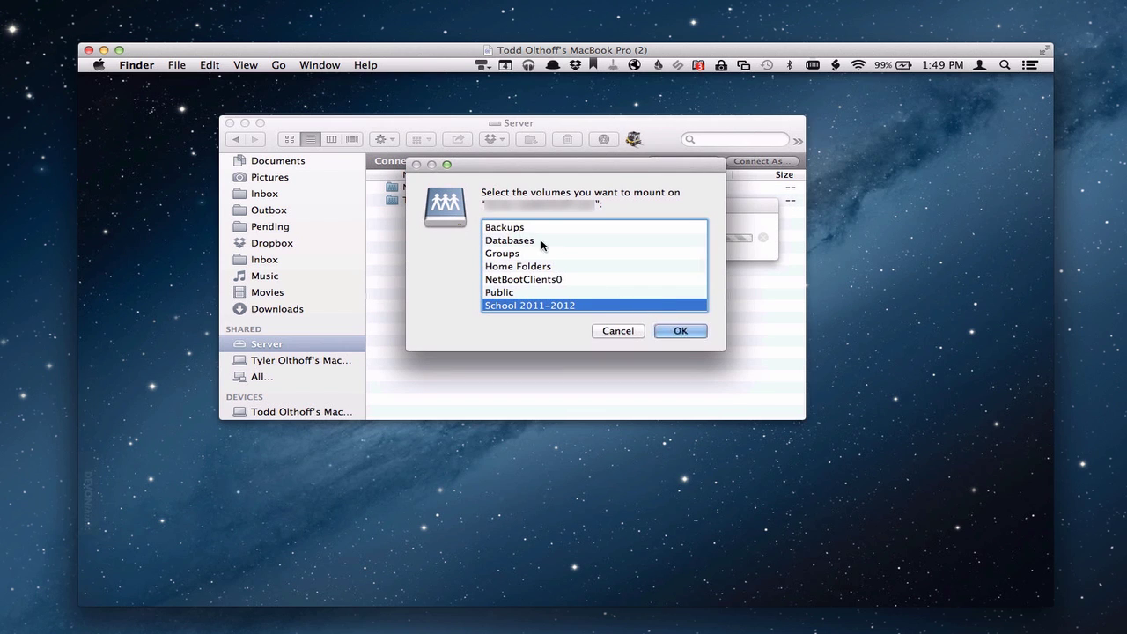
pyautogui.scroll(-2, 546, 275)
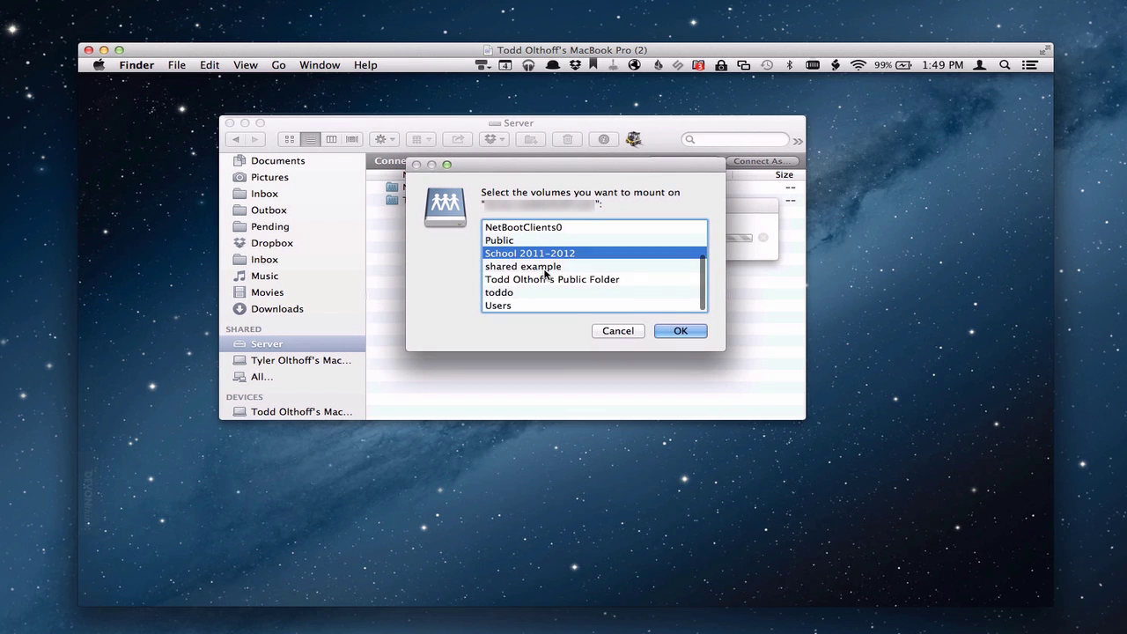
pyautogui.click(537, 268)
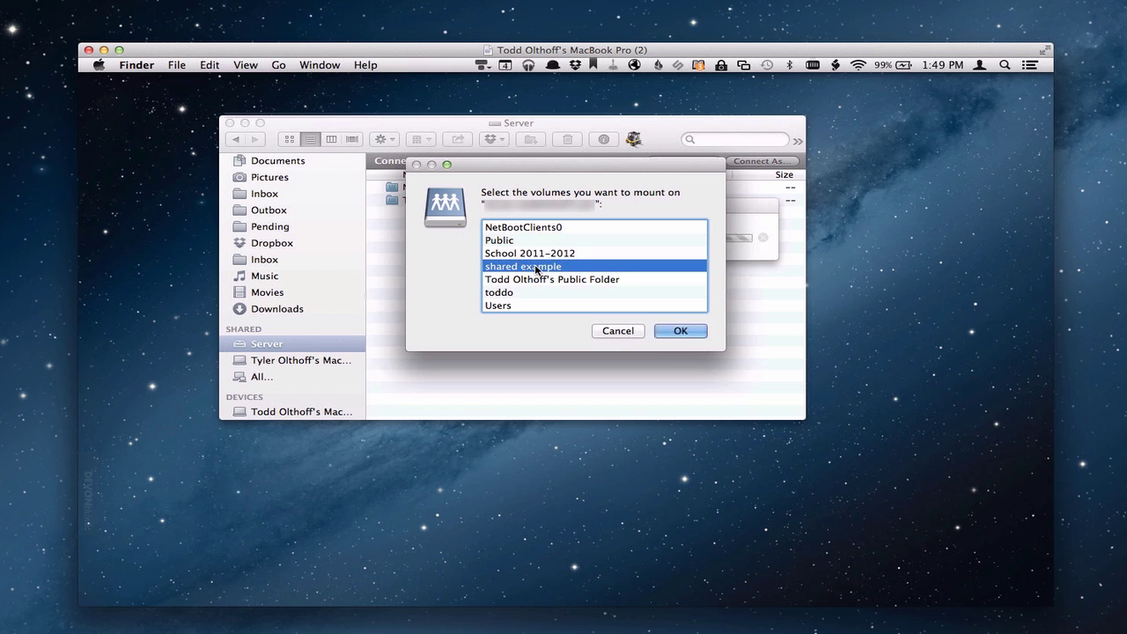
pyautogui.click(683, 332)
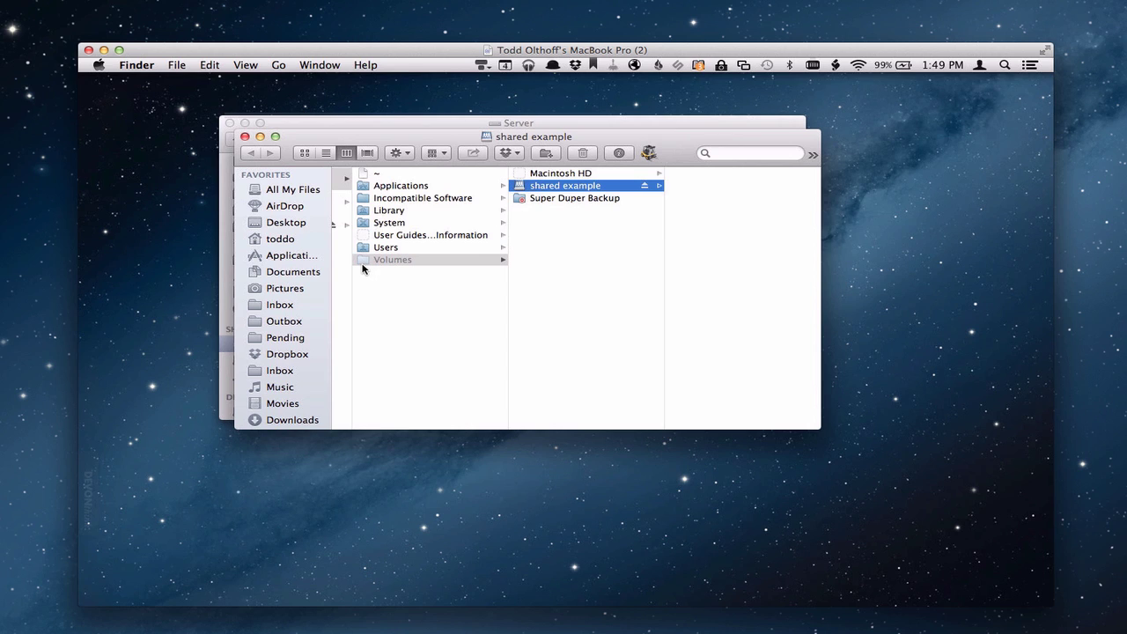
pyautogui.hscroll(-3, 362, 269)
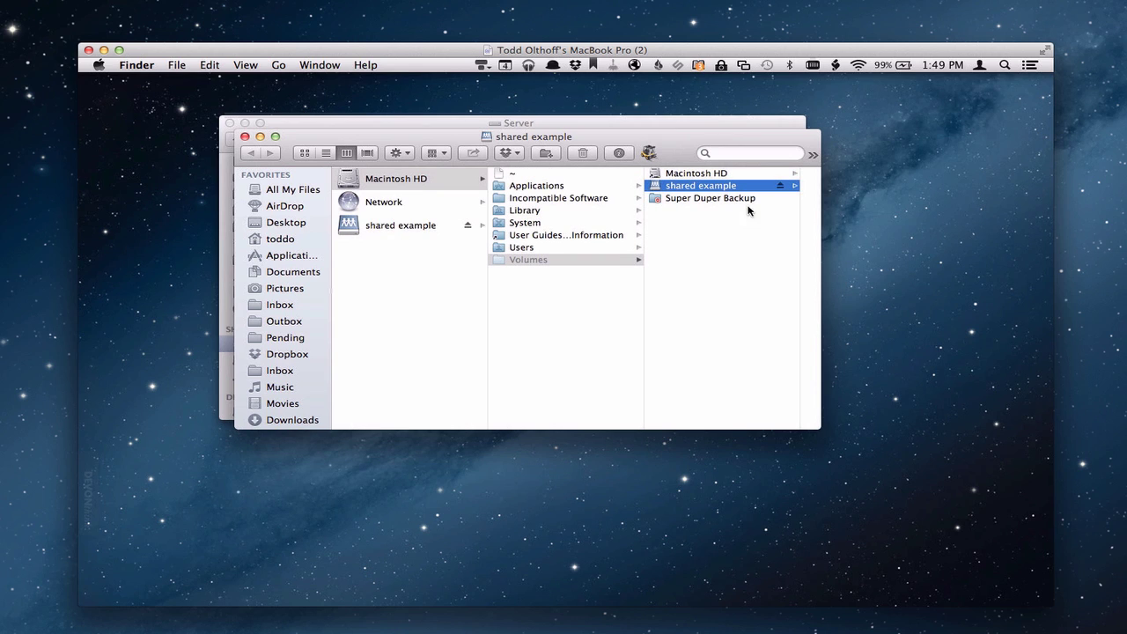
pyautogui.hscroll(3, 689, 187)
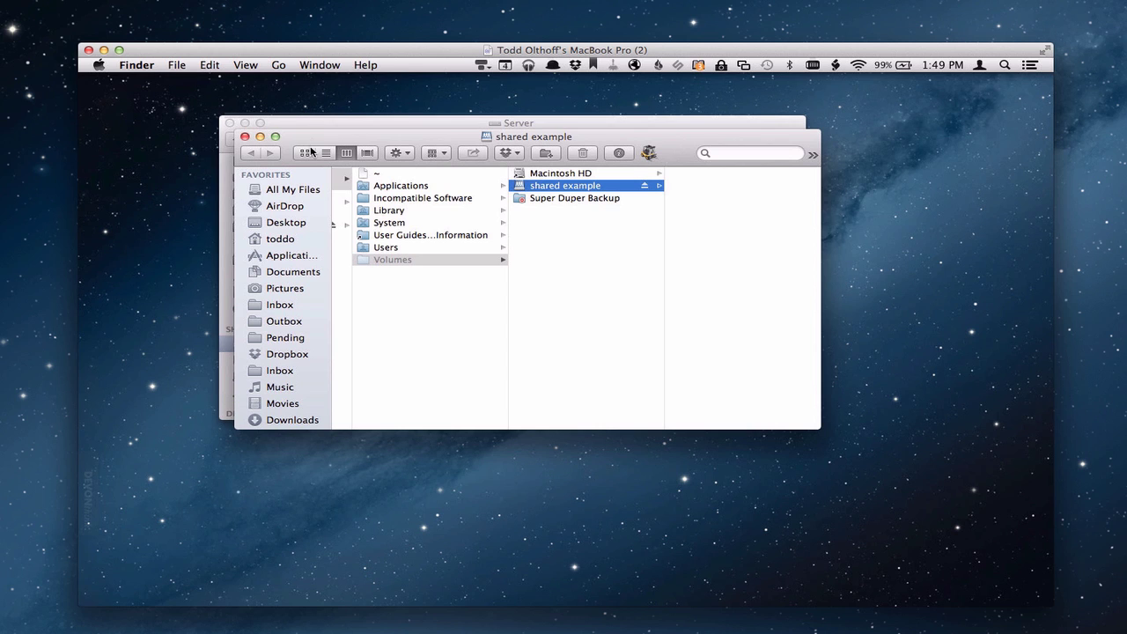
# Step: Open System Preferences > Users & Groups > Login Items, with the shared example Finder window in front
pyautogui.moveTo(310, 146); pyautogui.dragTo(330, 346)
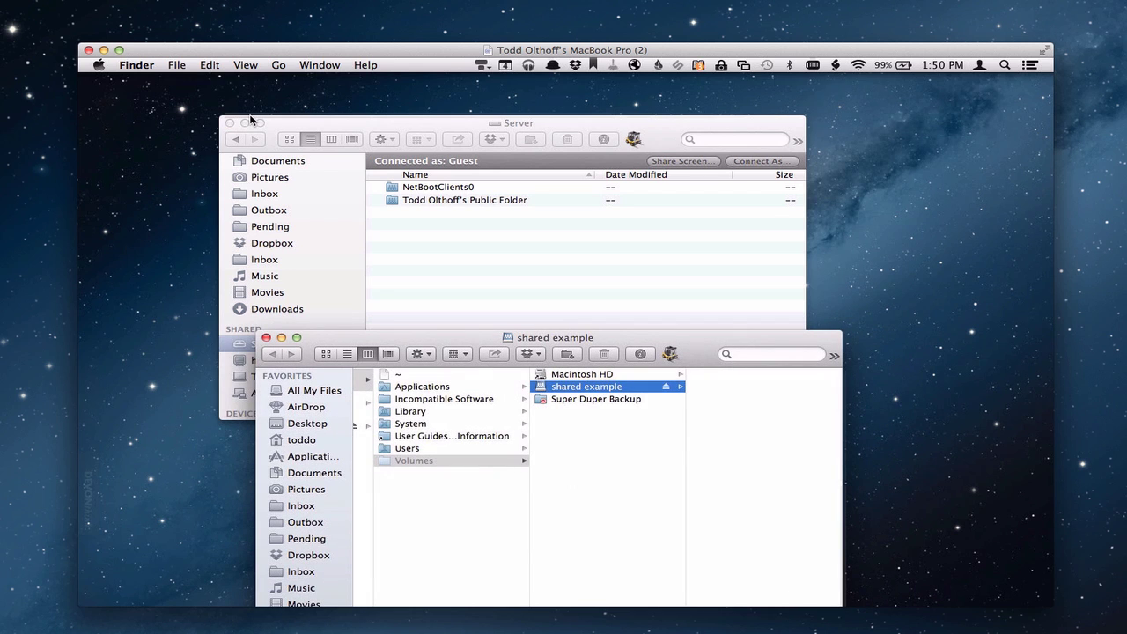
pyautogui.click(246, 123)
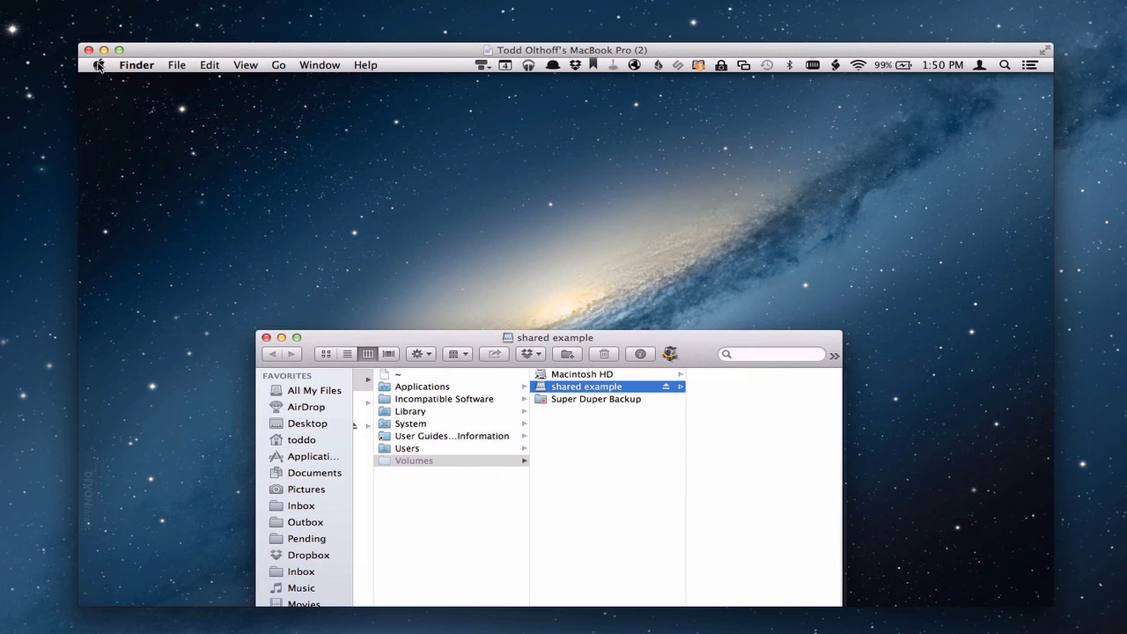
pyautogui.click(99, 65)
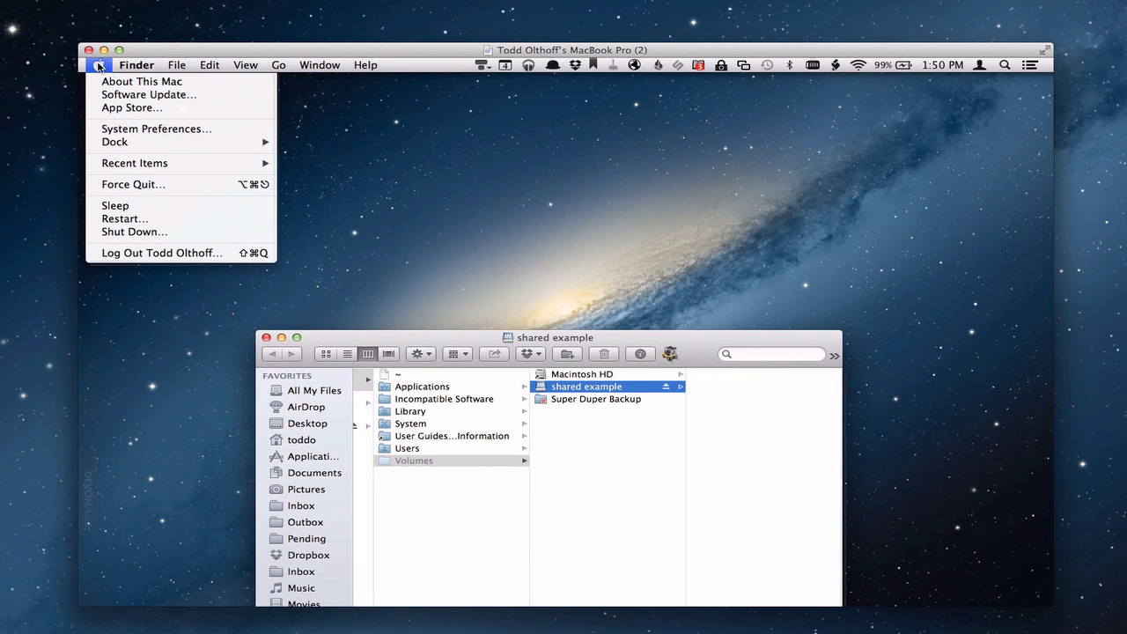
pyautogui.click(152, 131)
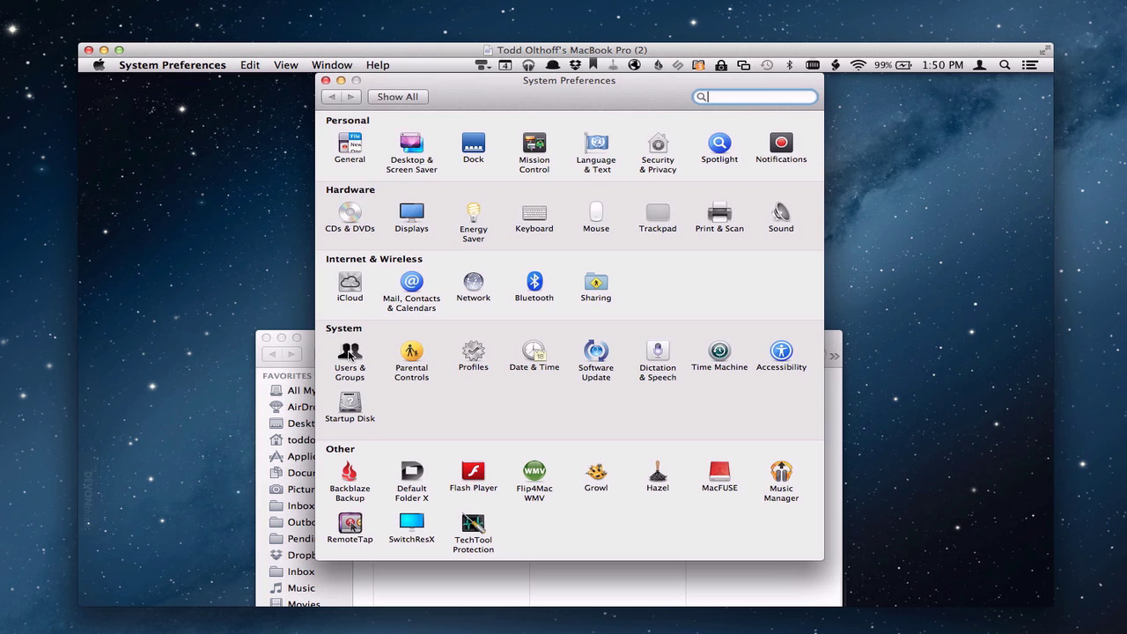
pyautogui.click(349, 351)
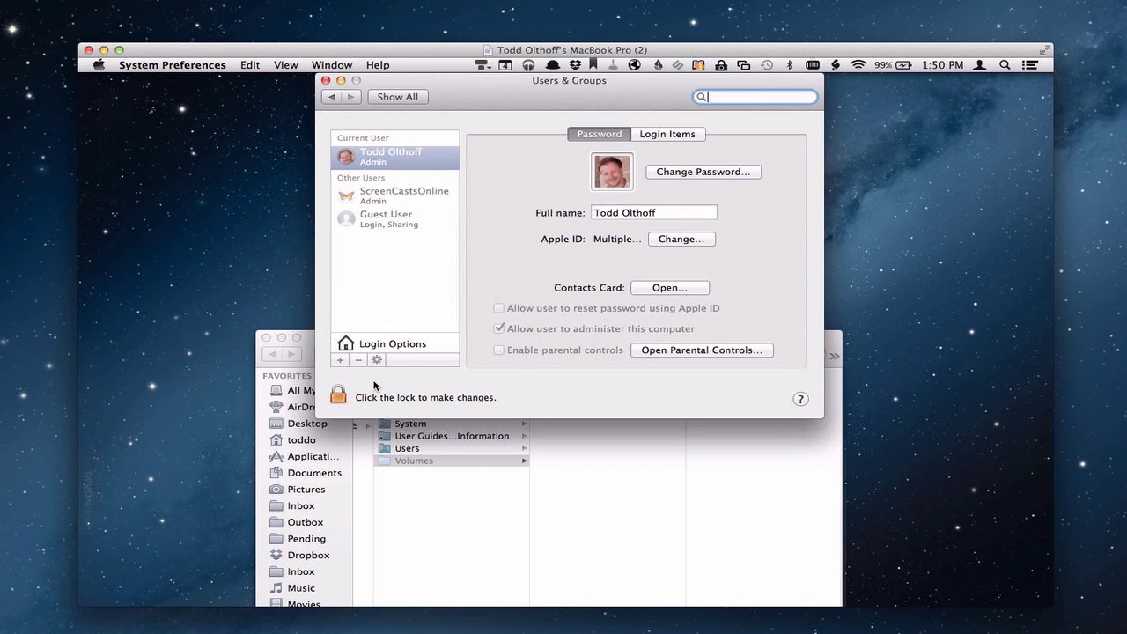
pyautogui.click(662, 135)
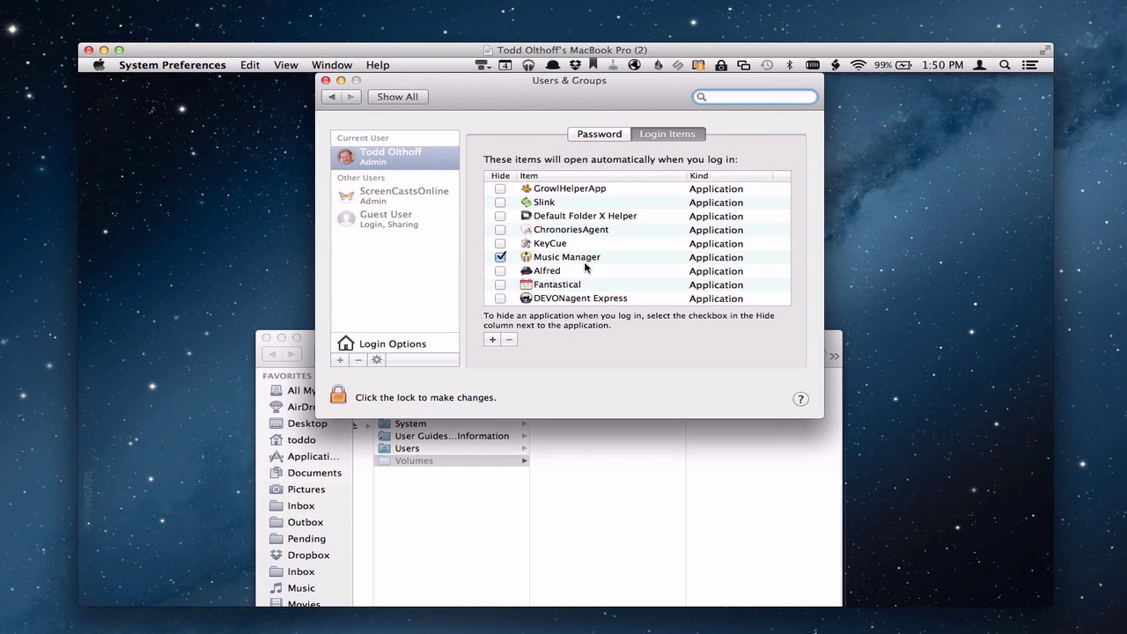
pyautogui.click(737, 485)
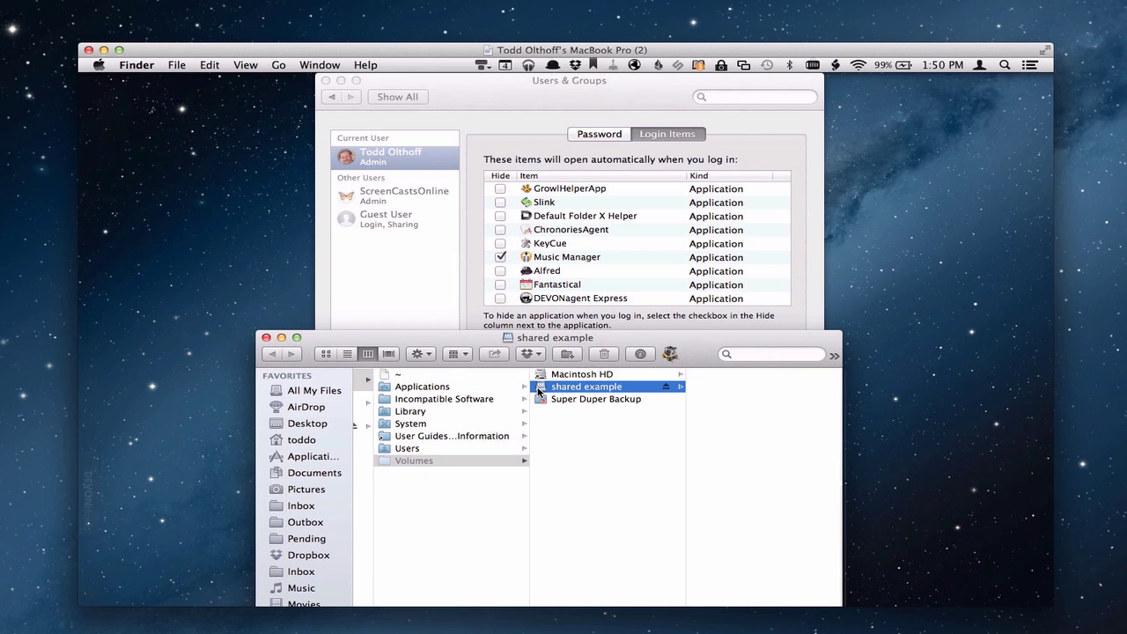
# Step: Drag the shared example volume into Login Items and confirm its new Volume entry
pyautogui.moveTo(537, 373); pyautogui.dragTo(589, 273)
pyautogui.click(490, 102)
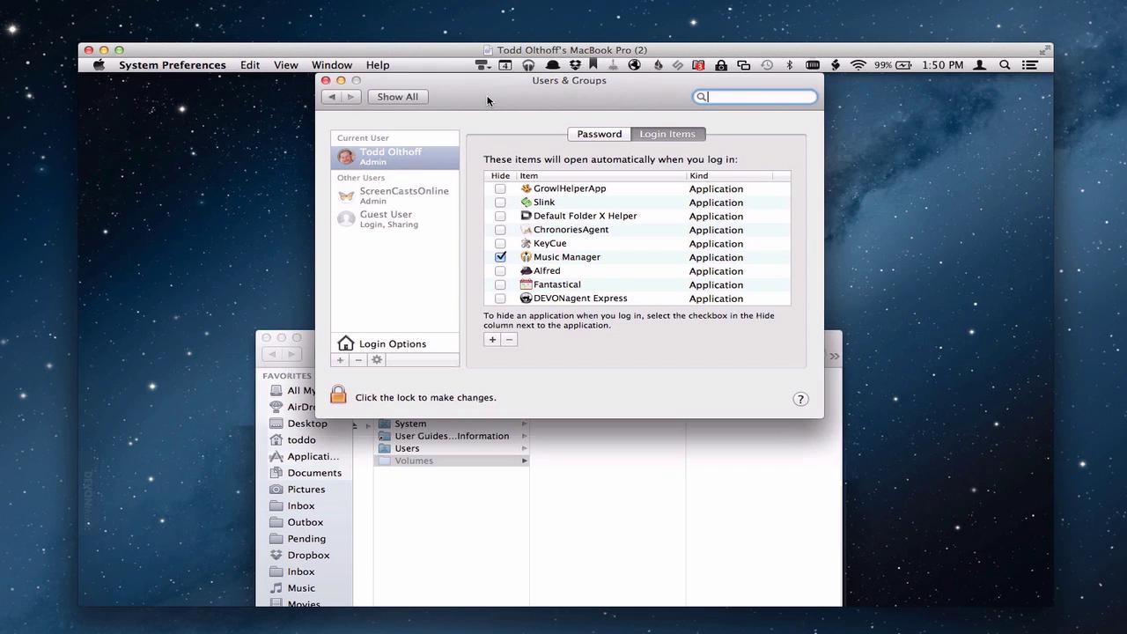
pyautogui.scroll(-3, 603, 261)
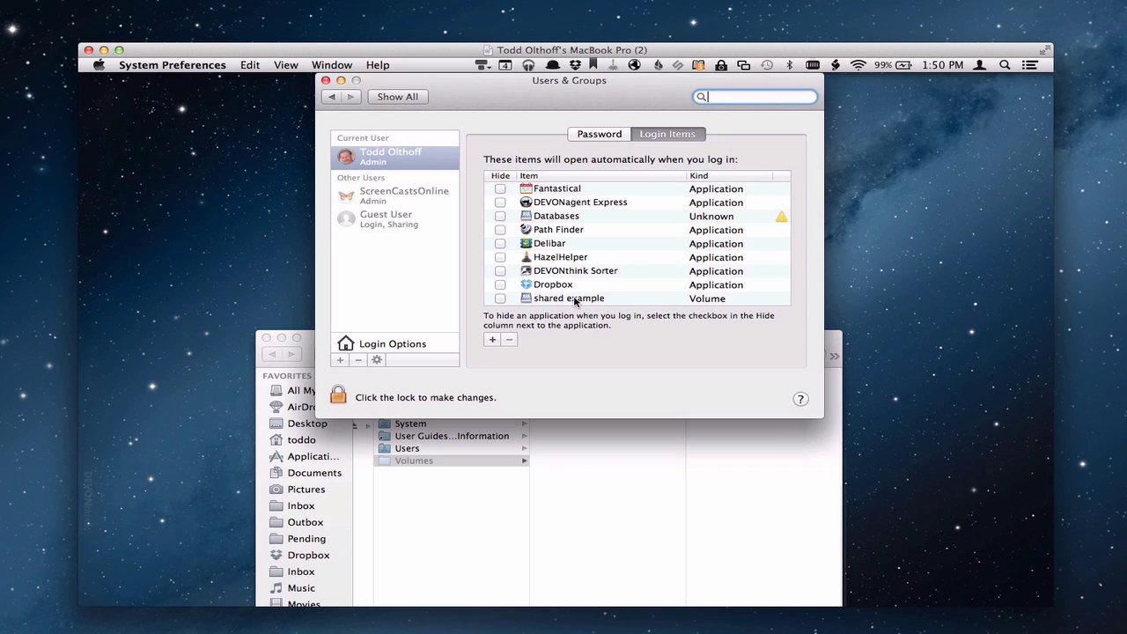
pyautogui.click(281, 338)
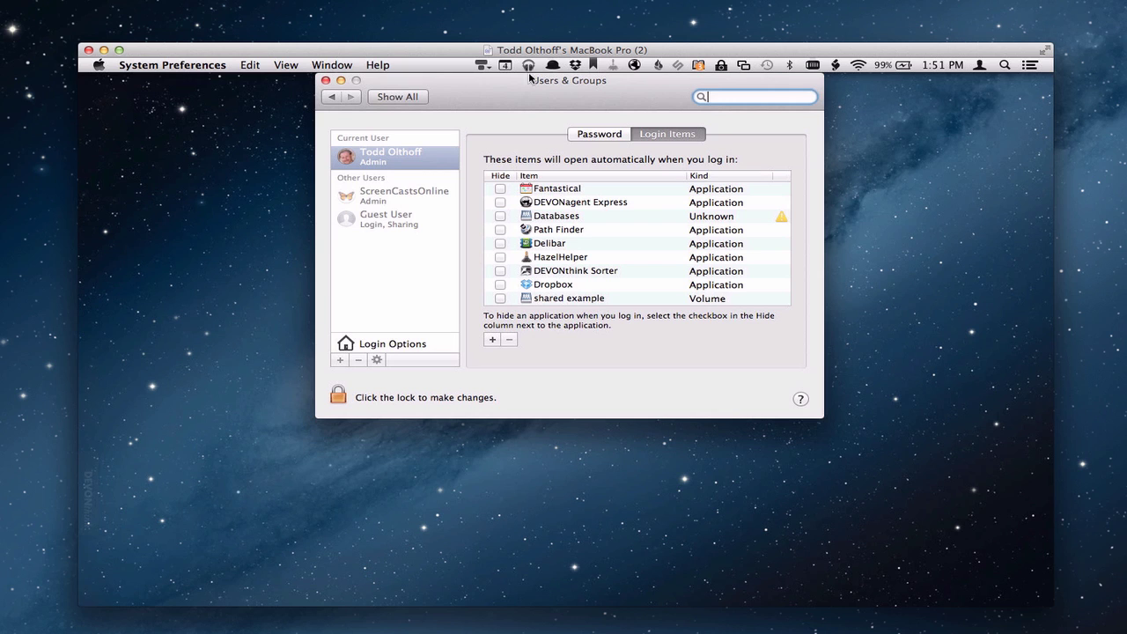
pyautogui.moveTo(491, 81); pyautogui.dragTo(488, 108)
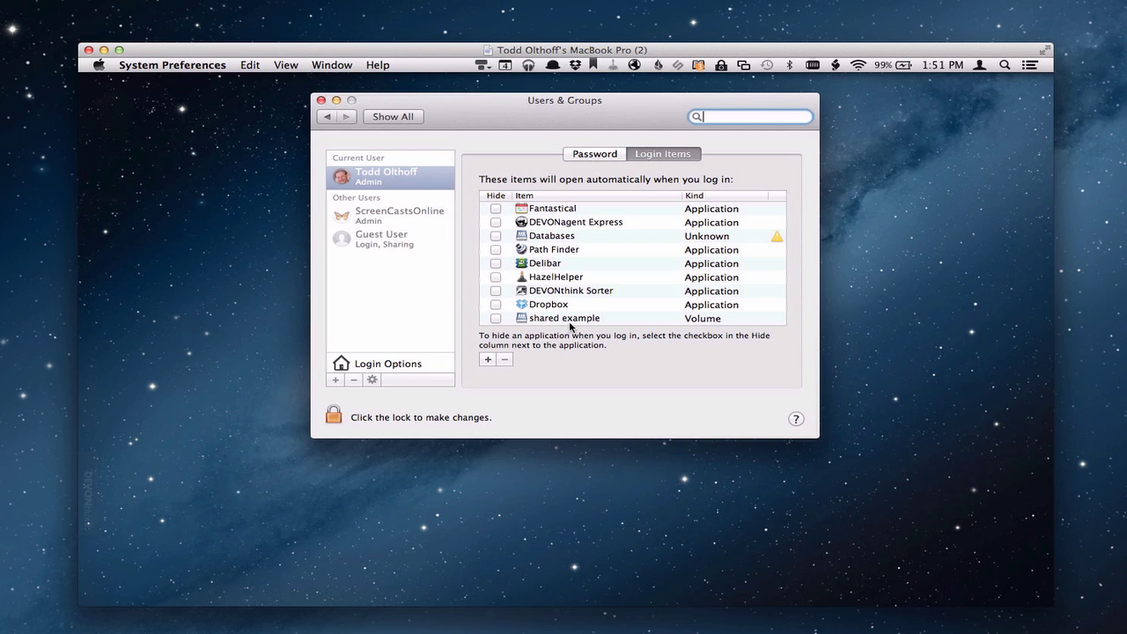
pyautogui.moveTo(569, 326)
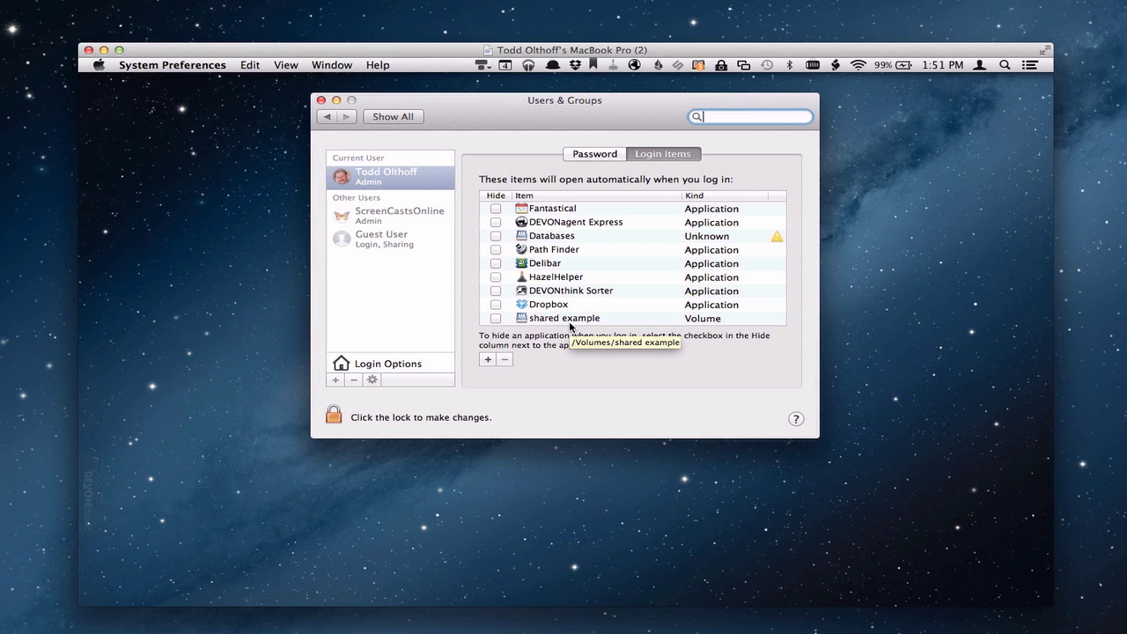